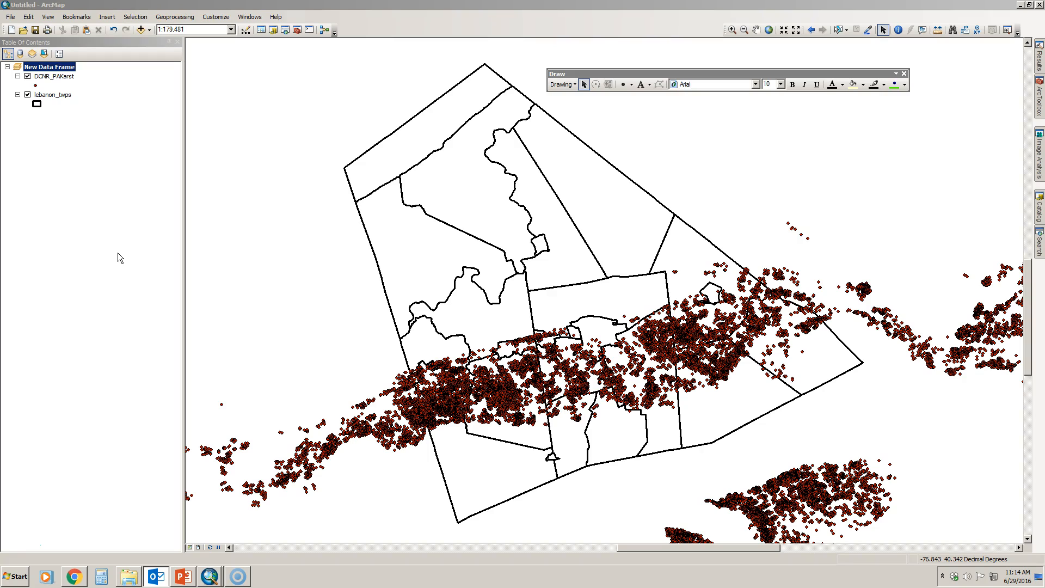
Step: Zoom the map to the full extent of the DCNR_PAKarst layer and hide the lebanon_twps layer
{"action": "right_click", "coordinate": [65, 77]}
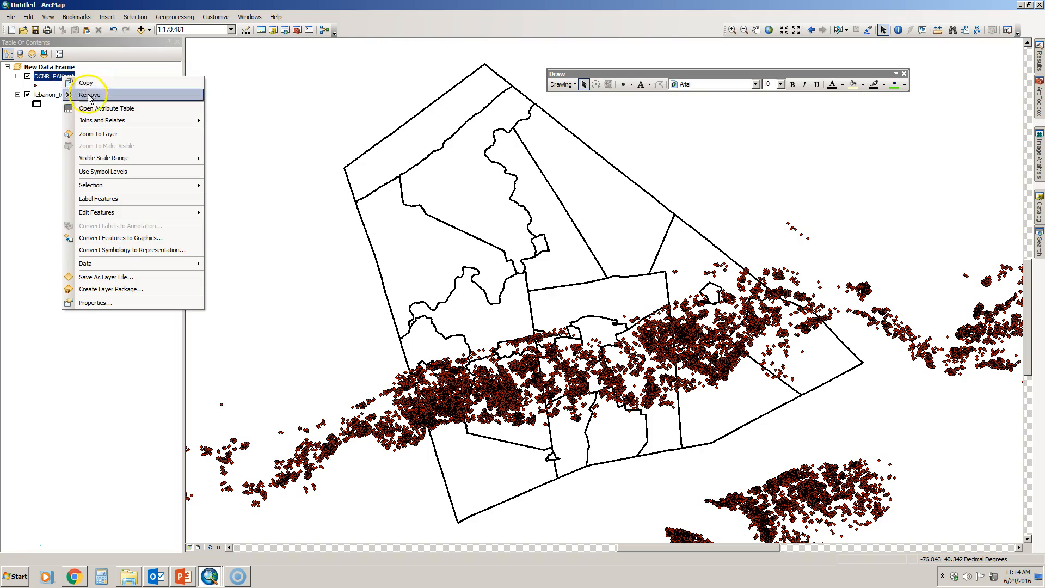
{"action": "left_click", "coordinate": [99, 134]}
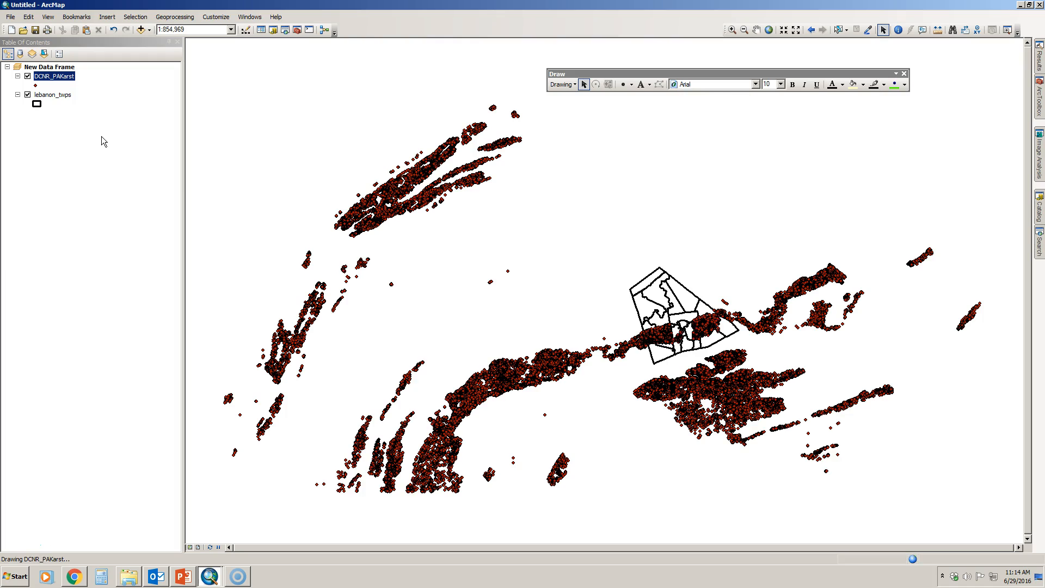
{"action": "left_click", "coordinate": [46, 94]}
{"action": "left_click", "coordinate": [27, 95]}
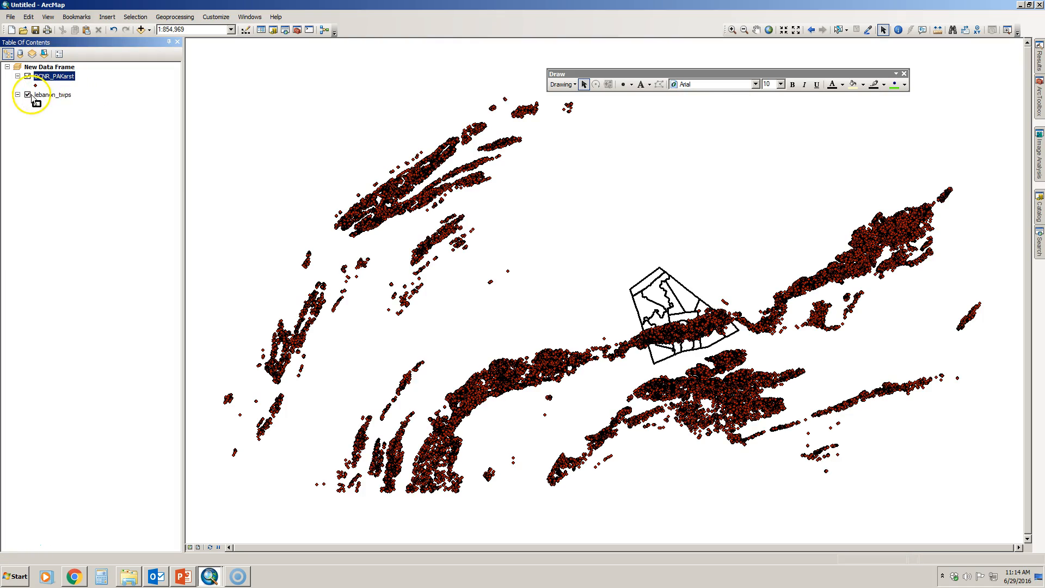
Step: Add population.shp to the map from the Boundaries folder under L:\Databases, accepting the geographic coordinate system difference
{"action": "left_click", "coordinate": [141, 30]}
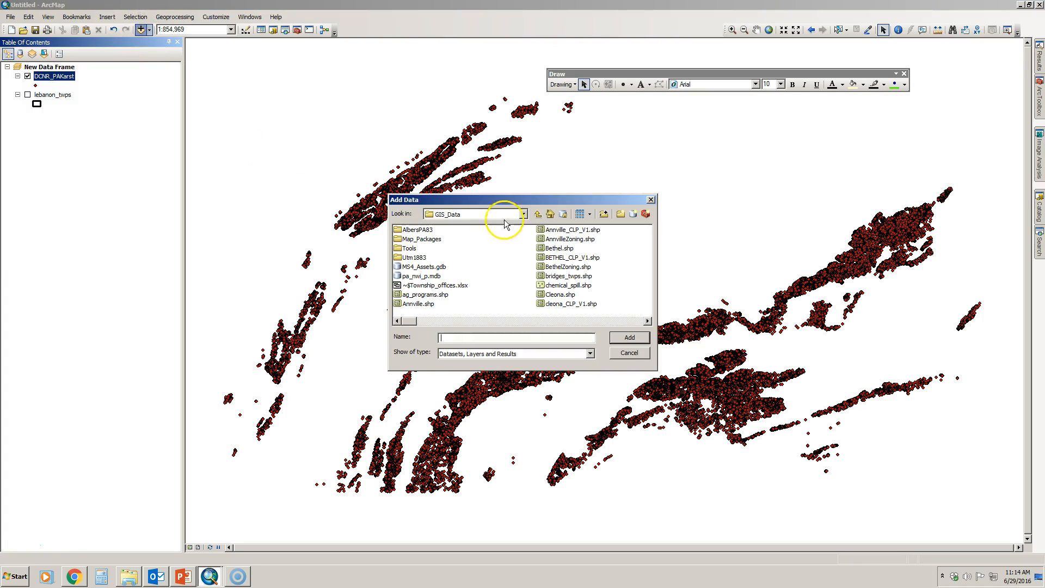
{"action": "left_click", "coordinate": [523, 213]}
{"action": "left_click", "coordinate": [467, 285]}
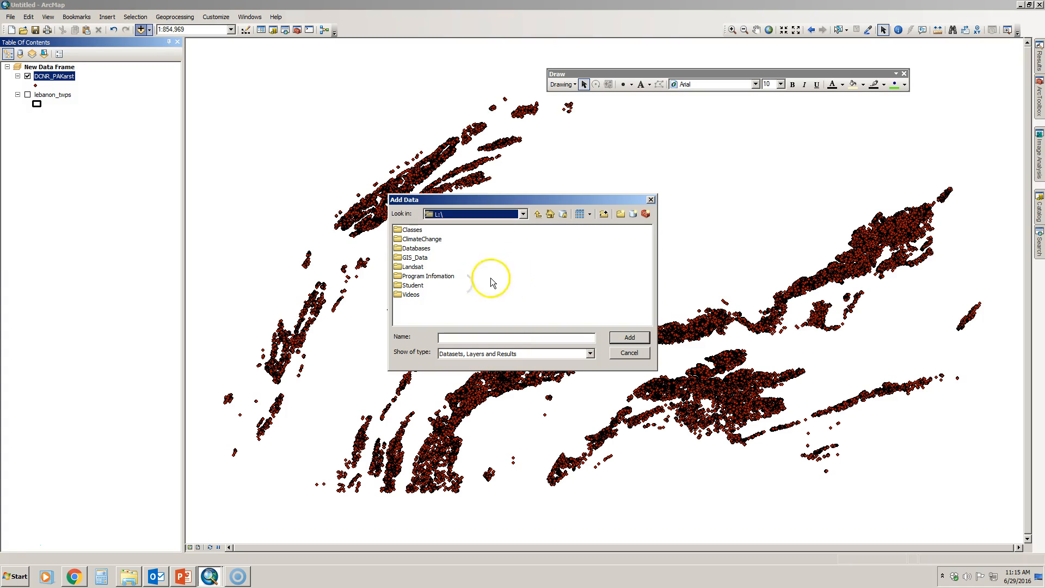
{"action": "double_click", "coordinate": [416, 248]}
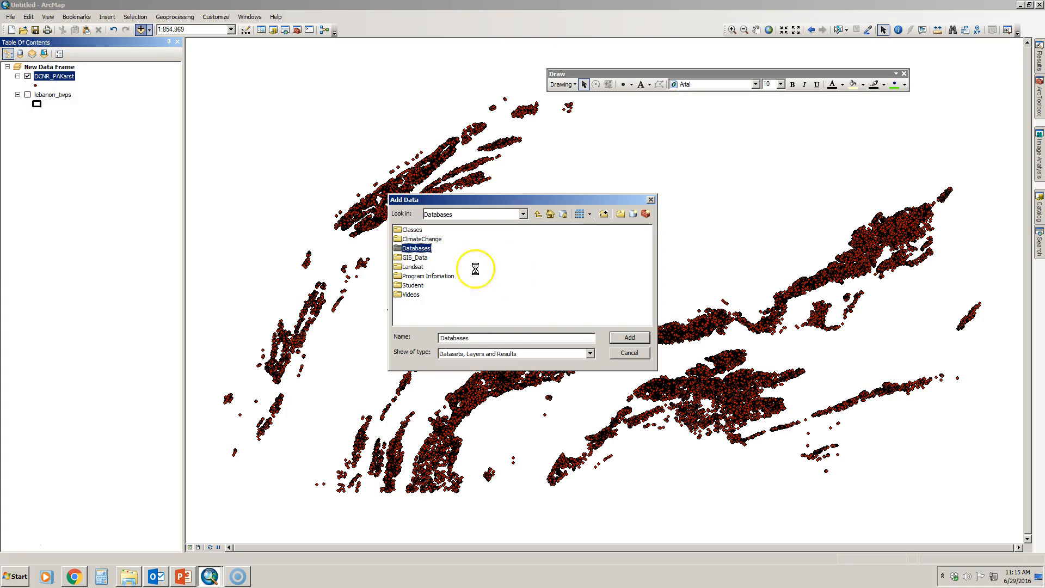
{"action": "left_click", "coordinate": [569, 320]}
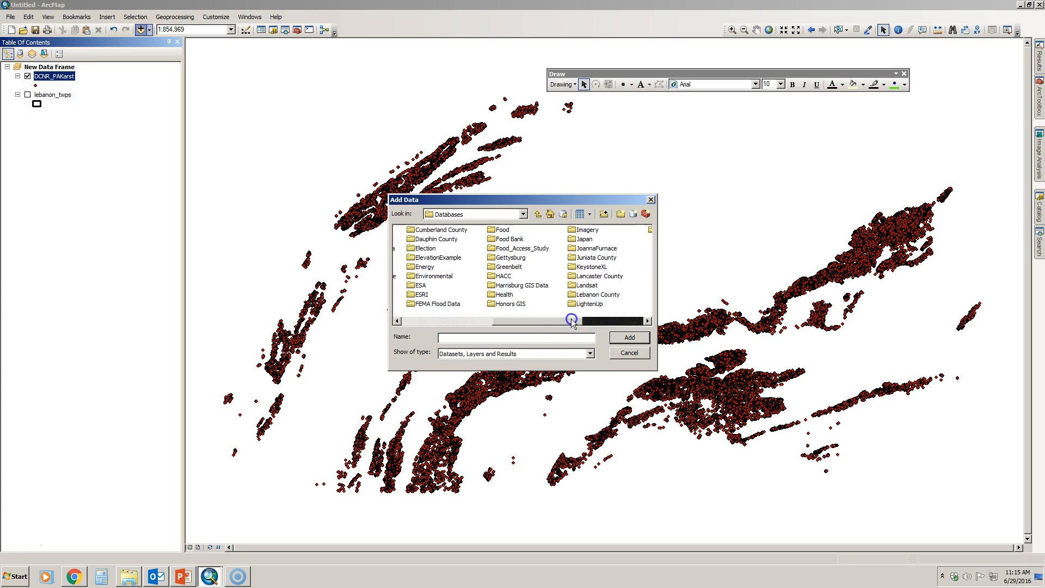
{"action": "double_click", "coordinate": [512, 303]}
{"action": "left_click", "coordinate": [416, 229]}
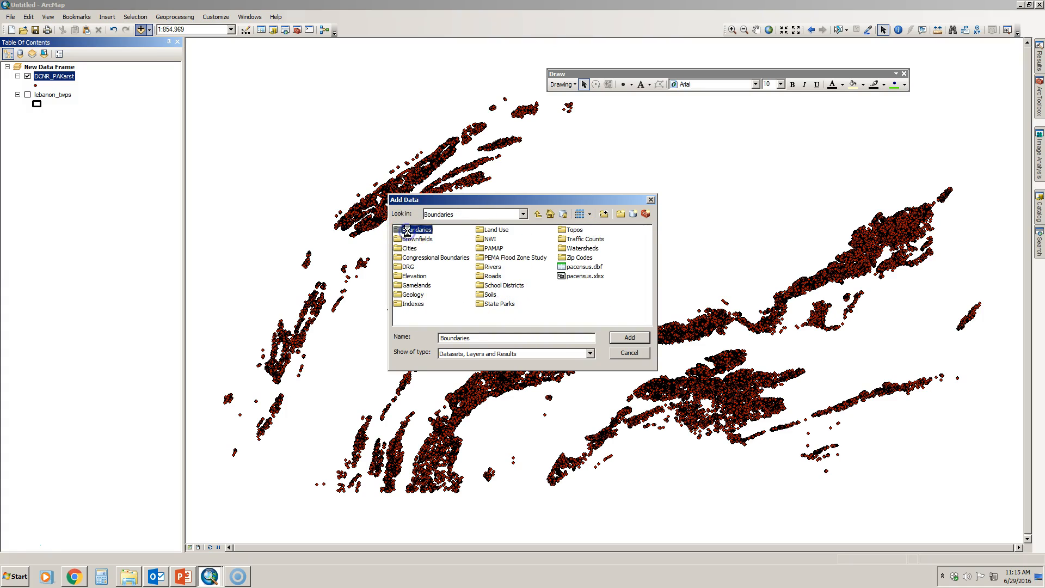
{"action": "left_click", "coordinate": [626, 335]}
{"action": "left_click", "coordinate": [582, 321]}
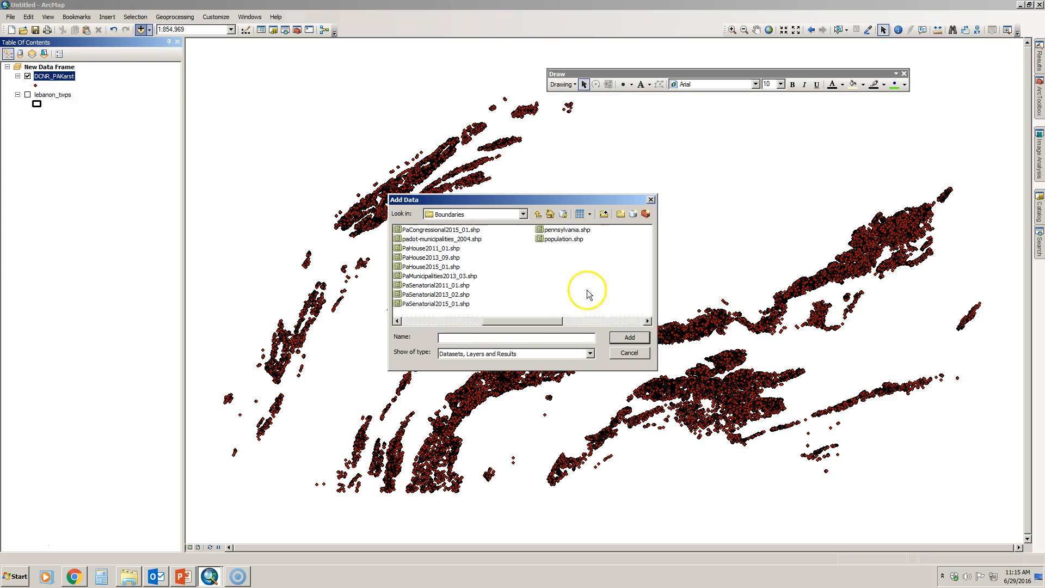
{"action": "double_click", "coordinate": [566, 239]}
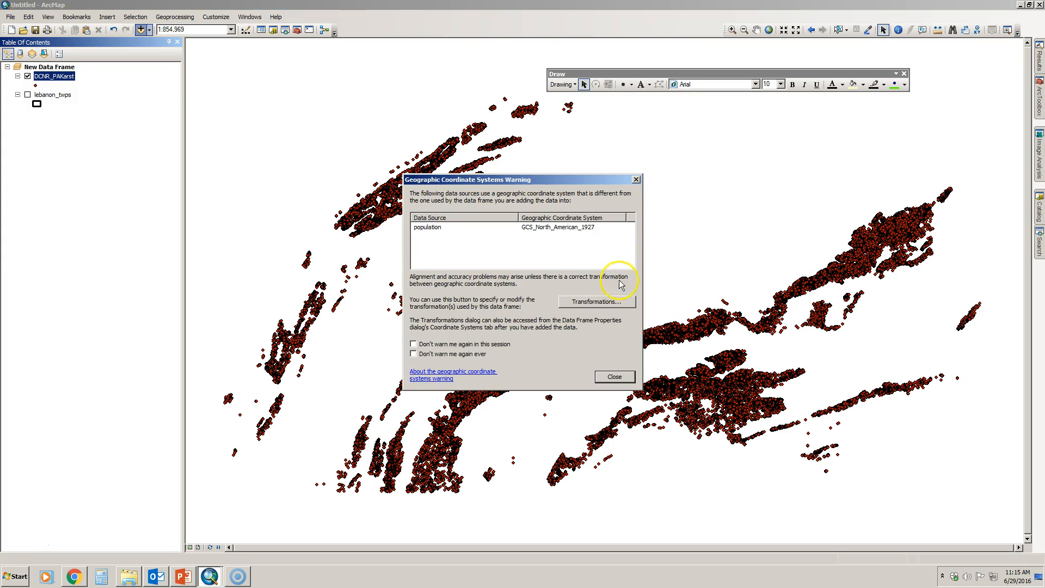
{"action": "left_click", "coordinate": [614, 376]}
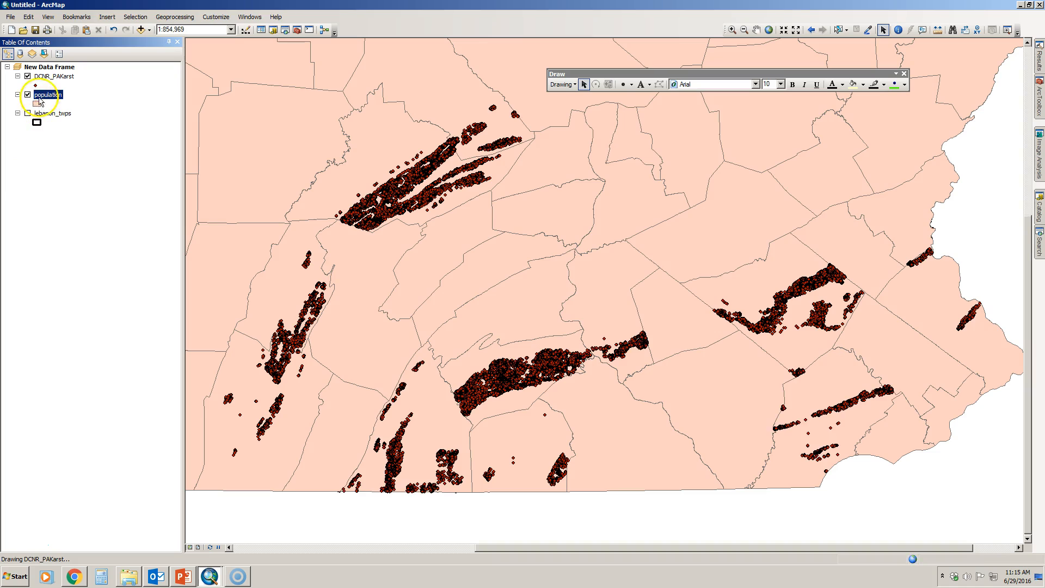
Step: Change the population layer's symbol to the Hollow style so only the county outlines are drawn
{"action": "double_click", "coordinate": [36, 103]}
{"action": "left_click", "coordinate": [581, 213]}
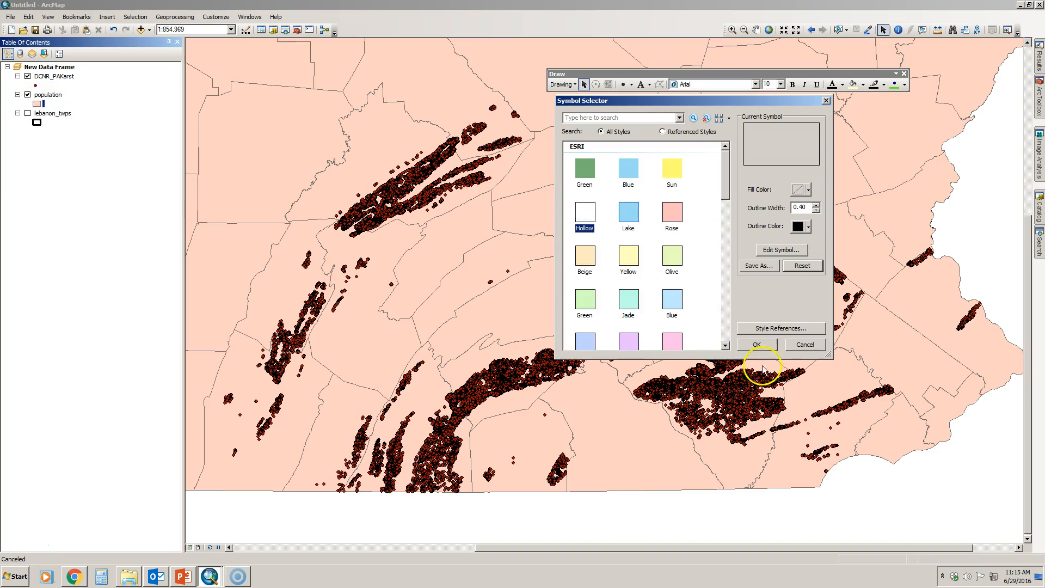
{"action": "left_click", "coordinate": [757, 344]}
{"action": "left_click", "coordinate": [451, 265]}
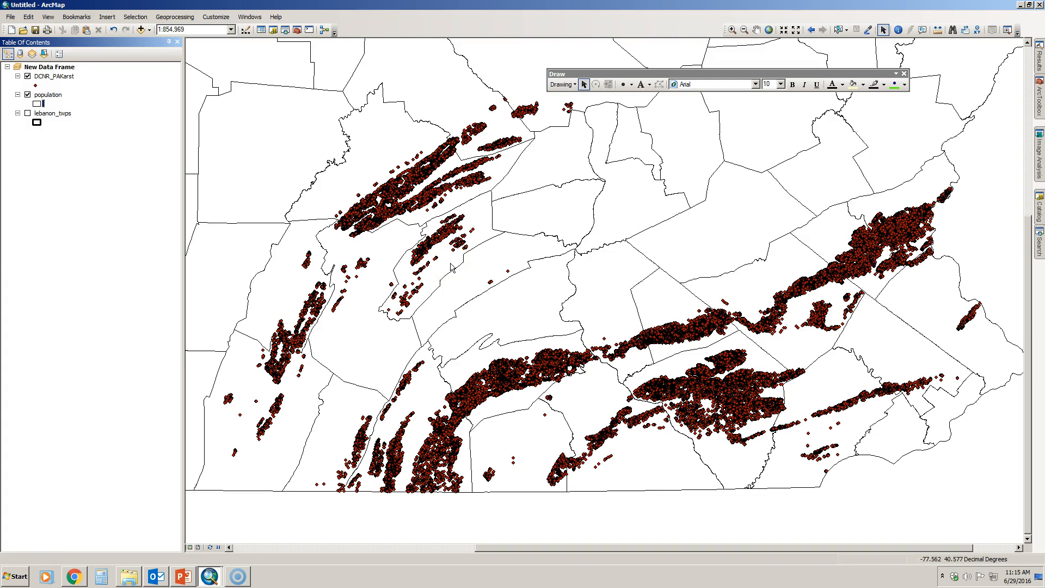
{"action": "left_click", "coordinate": [387, 238]}
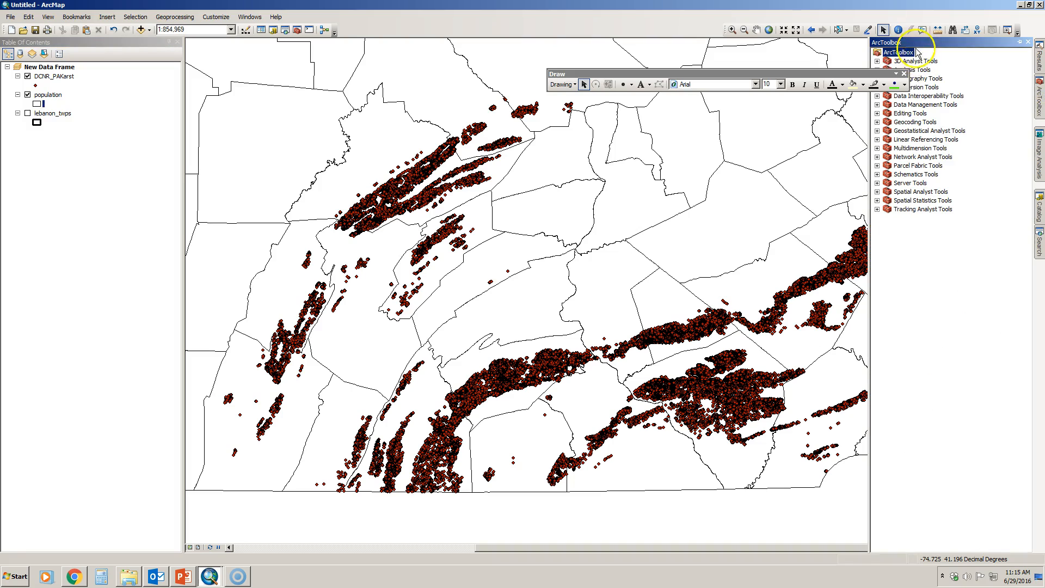
Step: Move the Draw toolbar out of ArcToolbox's way and expand the Density toolset in Spatial Analyst Tools
{"action": "mouse_move", "coordinate": [864, 74]}
{"action": "left_mouse_down"}
{"action": "mouse_move", "coordinate": [750, 58]}
{"action": "mouse_move", "coordinate": [687, 24]}
{"action": "left_mouse_up"}
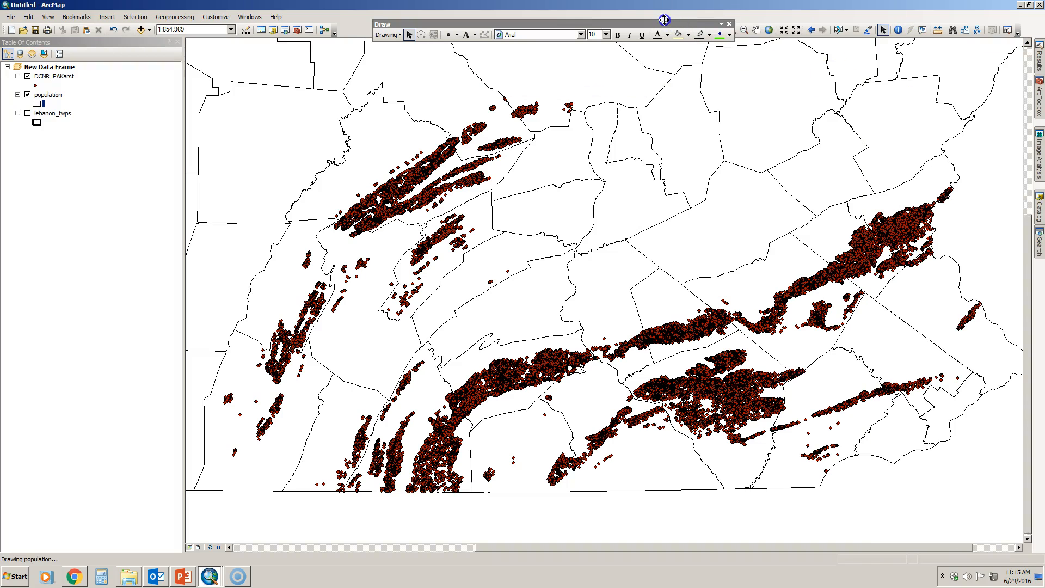
{"action": "left_click", "coordinate": [1039, 101]}
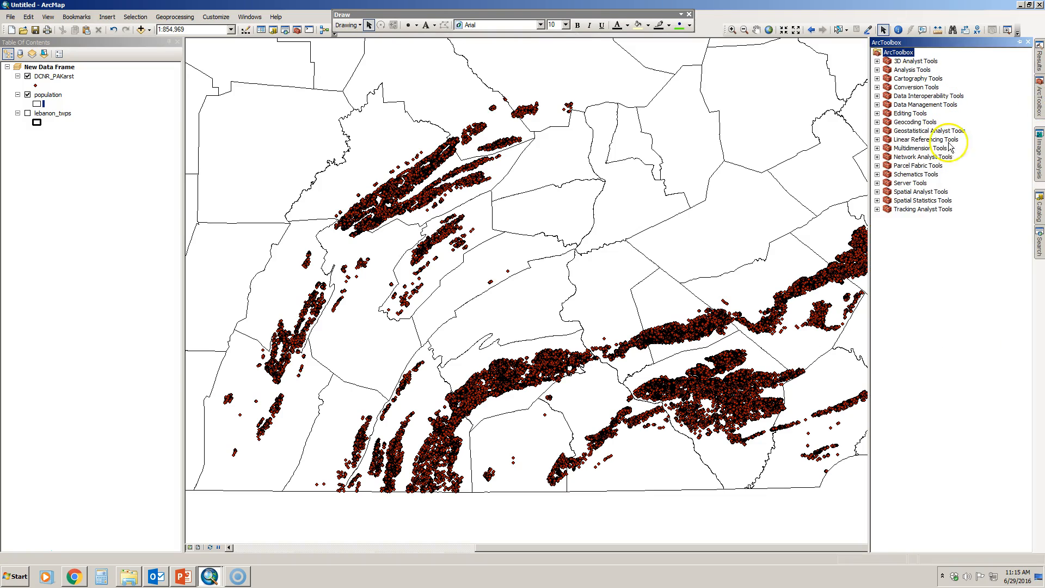
{"action": "left_click", "coordinate": [878, 192]}
{"action": "left_click", "coordinate": [887, 209]}
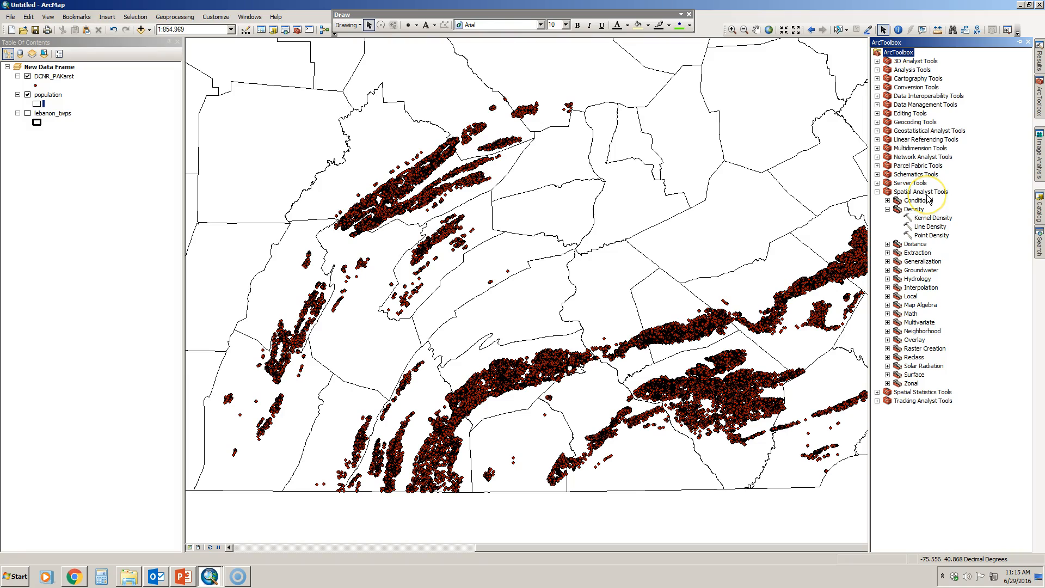
Step: Check in the list of extensions whether Spatial Analyst is enabled
{"action": "left_click", "coordinate": [224, 19]}
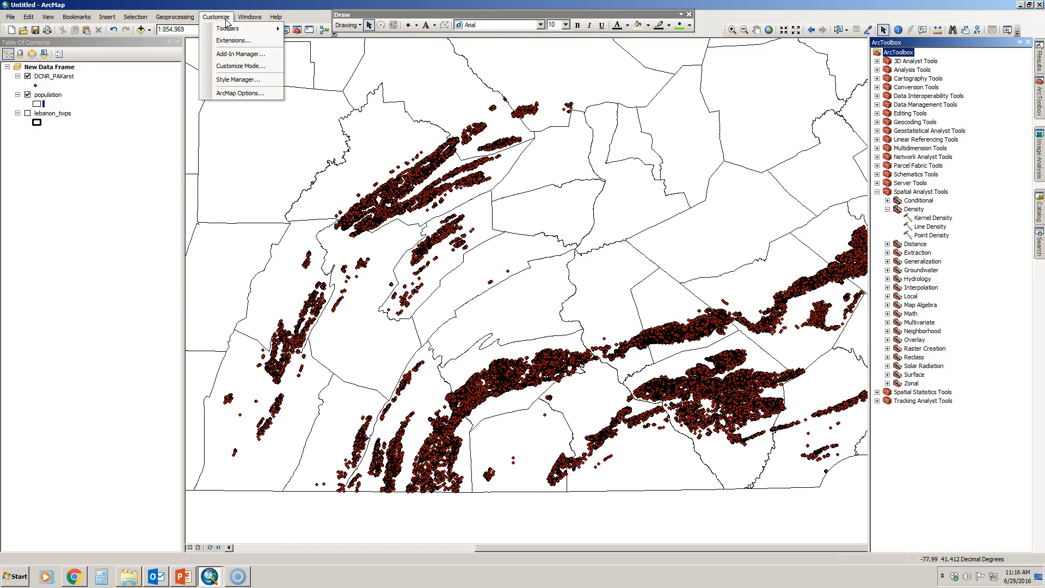
{"action": "left_click", "coordinate": [226, 41]}
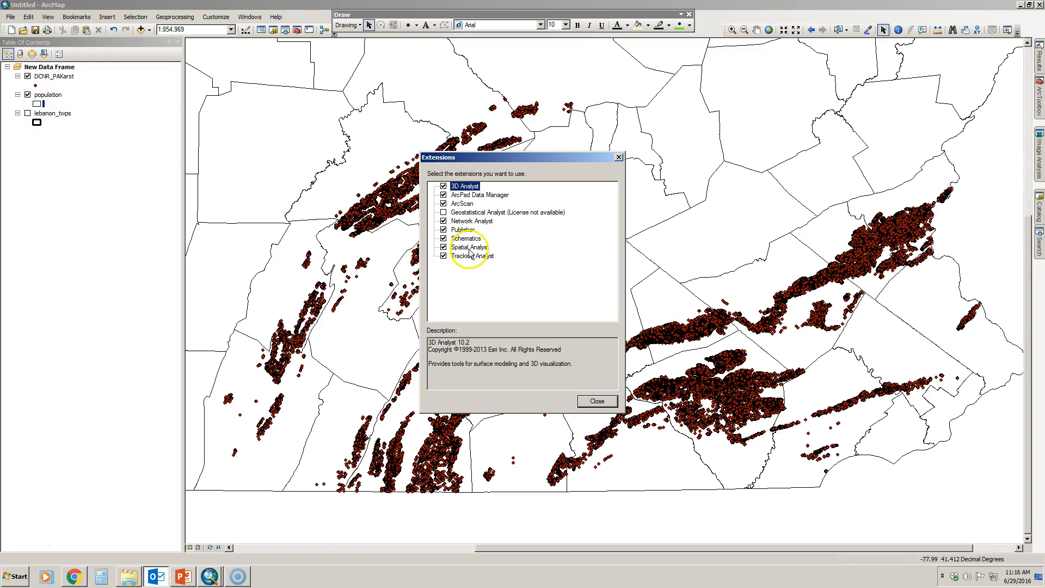
{"action": "left_click", "coordinate": [597, 401]}
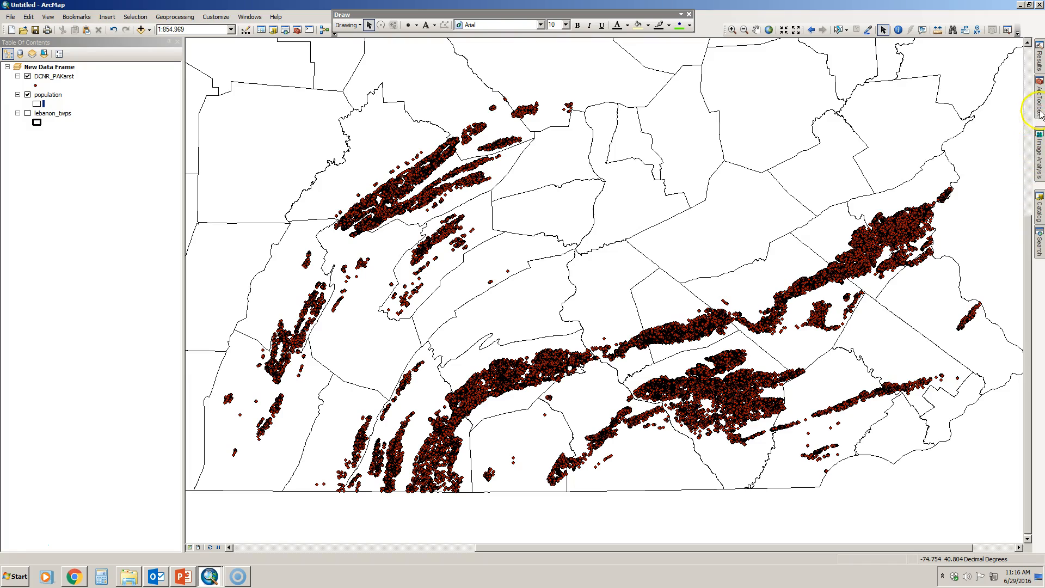
Step: Run Point Density on the DCNR_PAKarst points, saving the output raster as karst_density in the GIS_Data folder
{"action": "mouse_move", "coordinate": [1040, 112]}
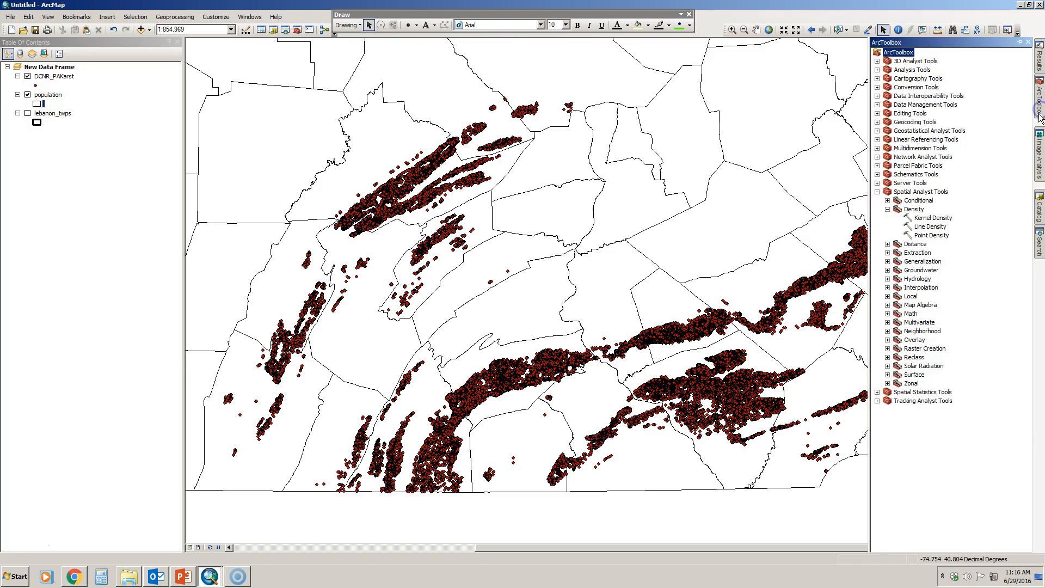
{"action": "double_click", "coordinate": [929, 236]}
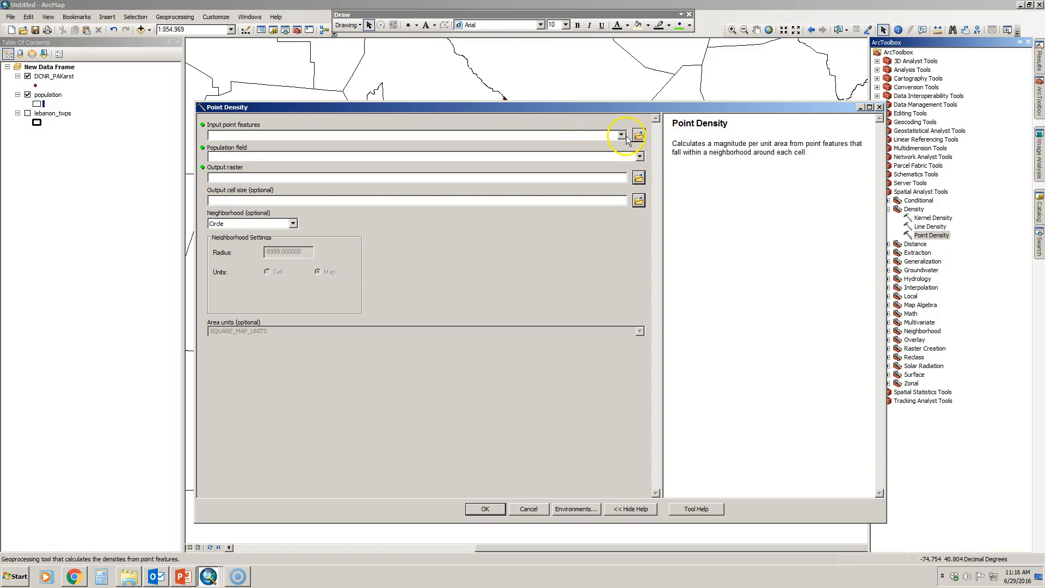
{"action": "left_click", "coordinate": [622, 135]}
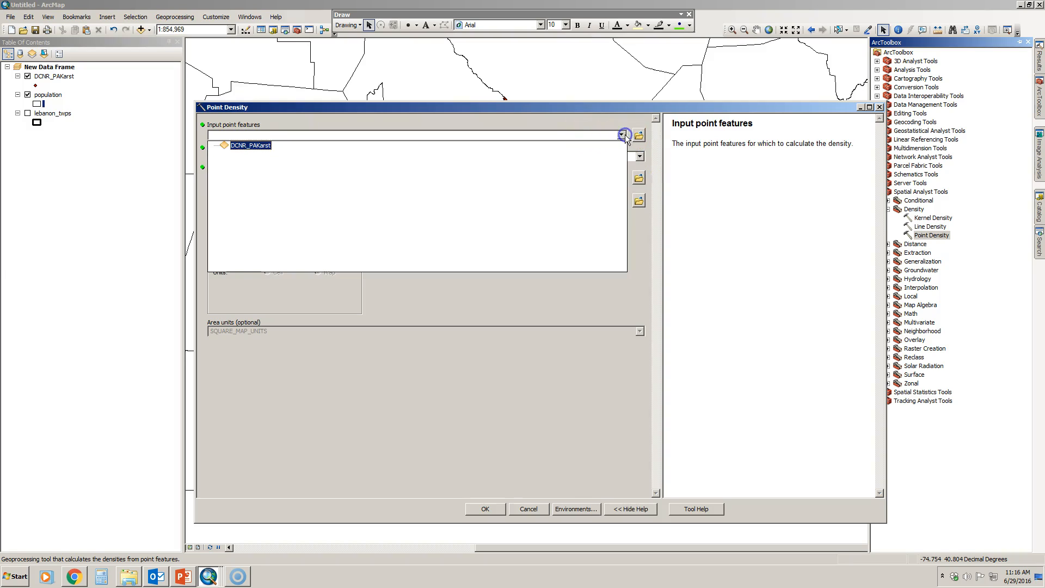
{"action": "left_click", "coordinate": [248, 145]}
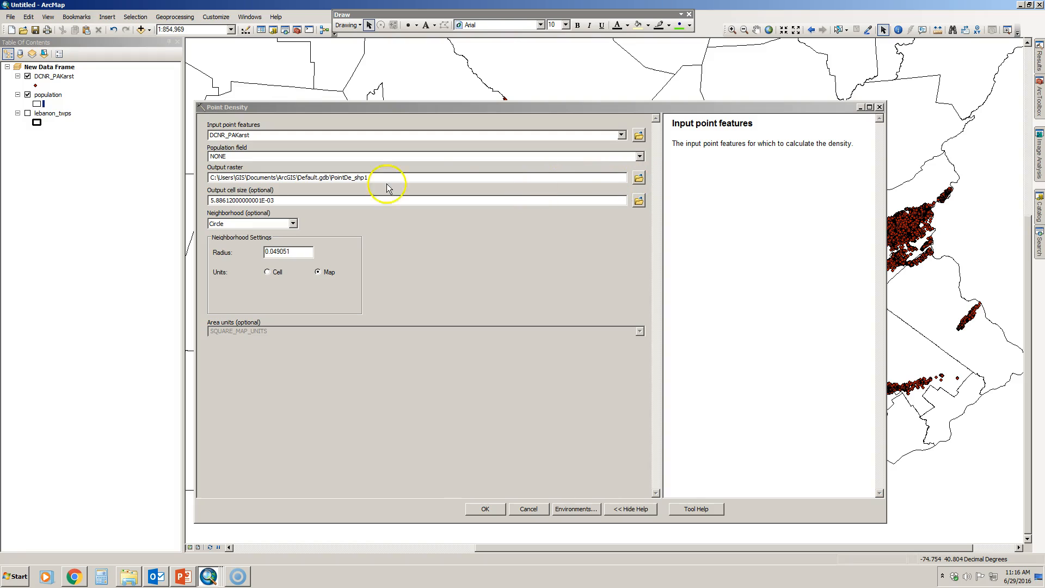
{"action": "left_click", "coordinate": [638, 178]}
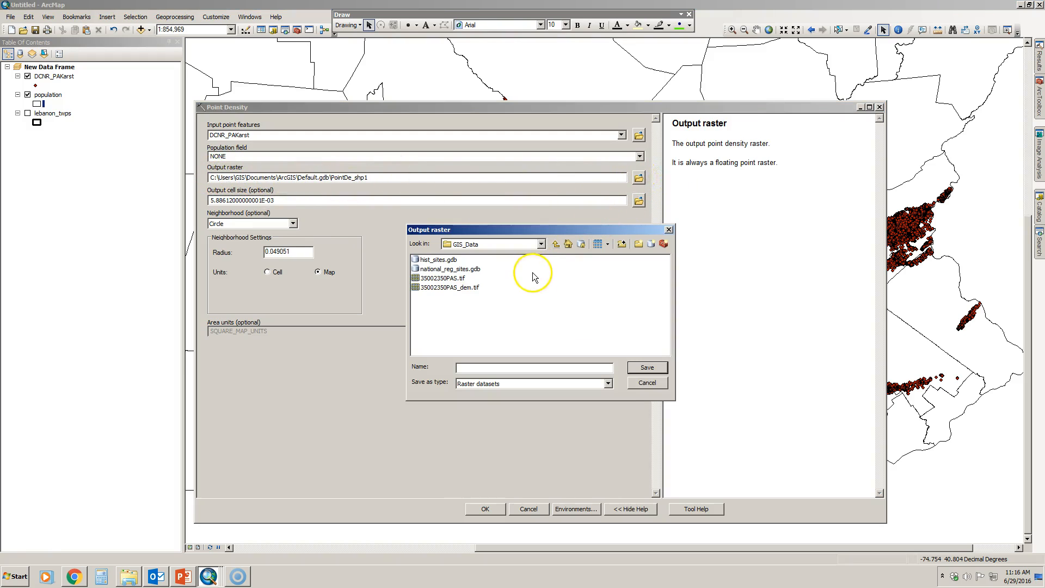
{"action": "left_click", "coordinate": [479, 367]}
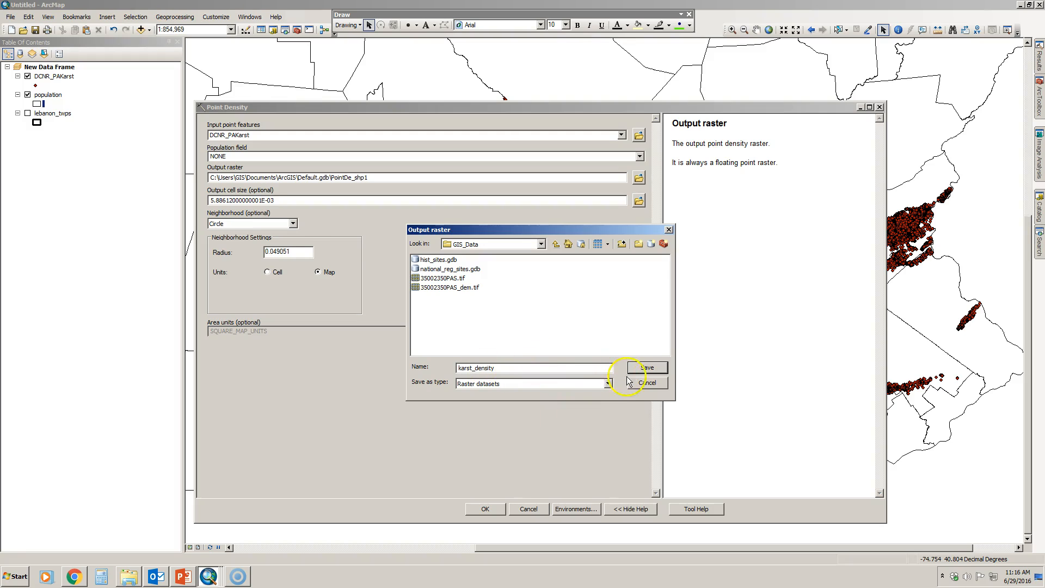
{"action": "left_click", "coordinate": [647, 368]}
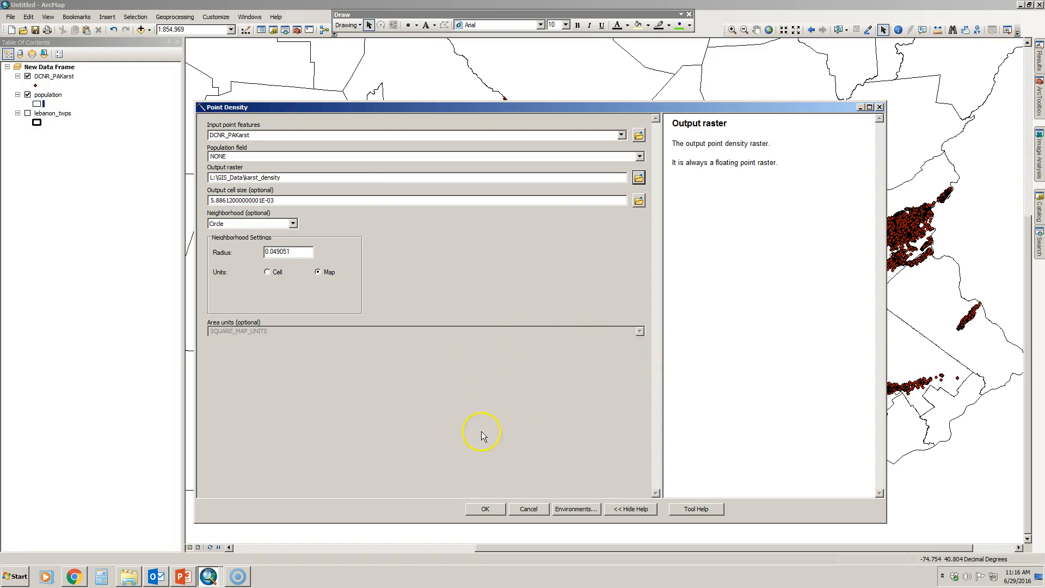
{"action": "left_click", "coordinate": [494, 510]}
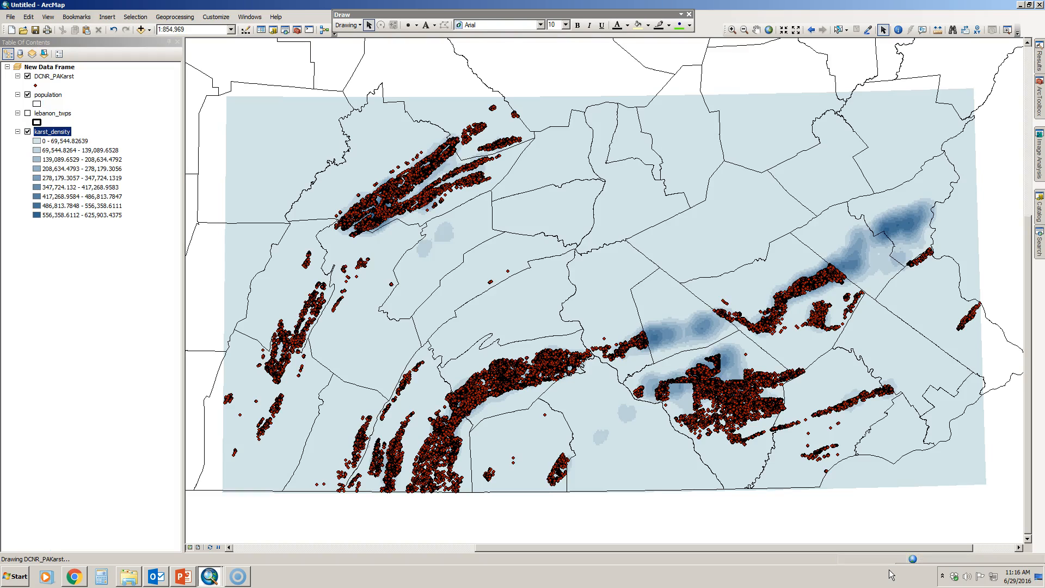
Step: Hide the DCNR_PAKarst layer and apply the blue-yellow-red color ramp to the classified karst_density raster
{"action": "left_click", "coordinate": [27, 77]}
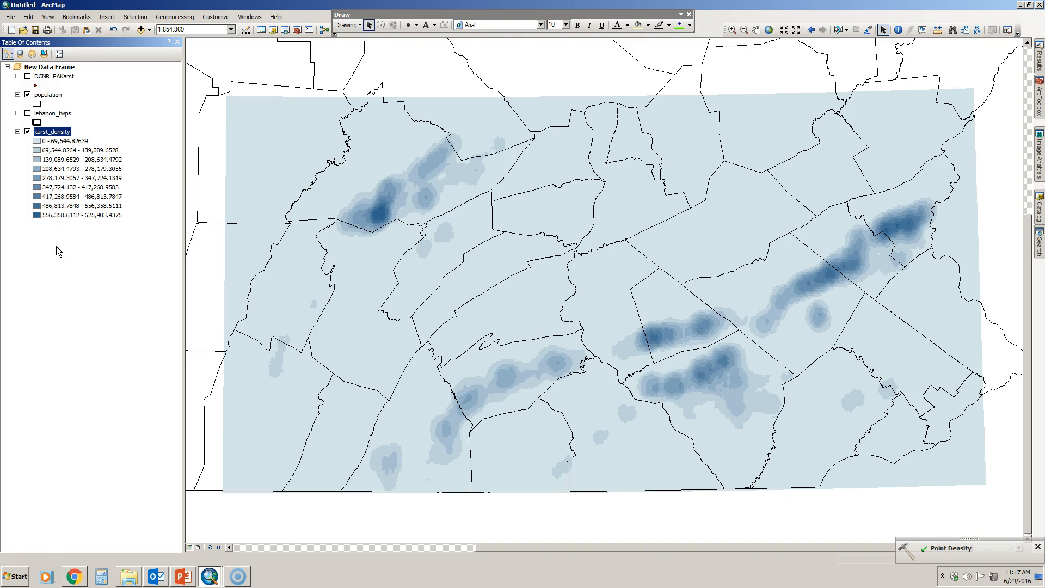
{"action": "double_click", "coordinate": [58, 133]}
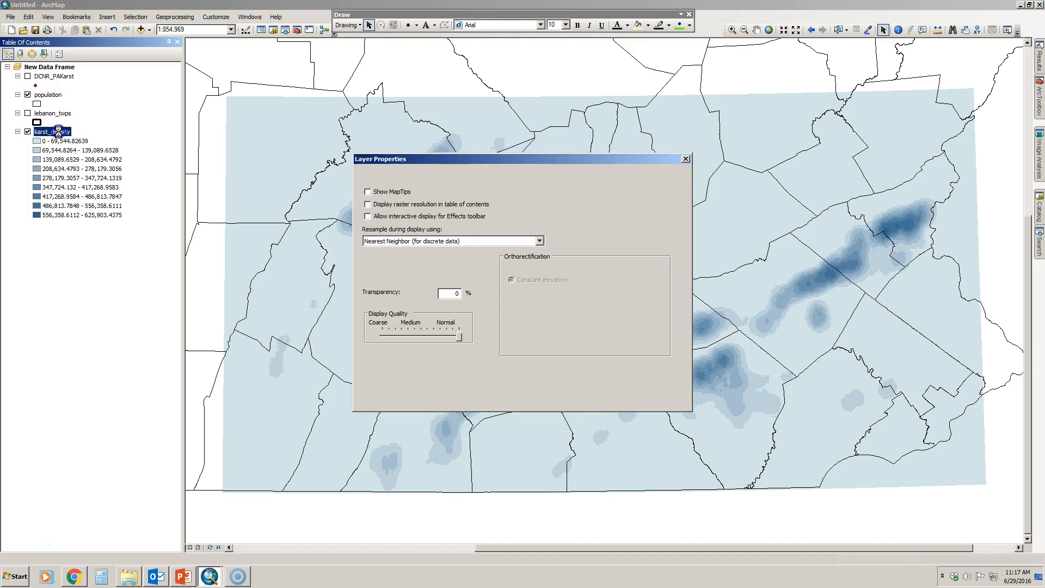
{"action": "left_click", "coordinate": [511, 175]}
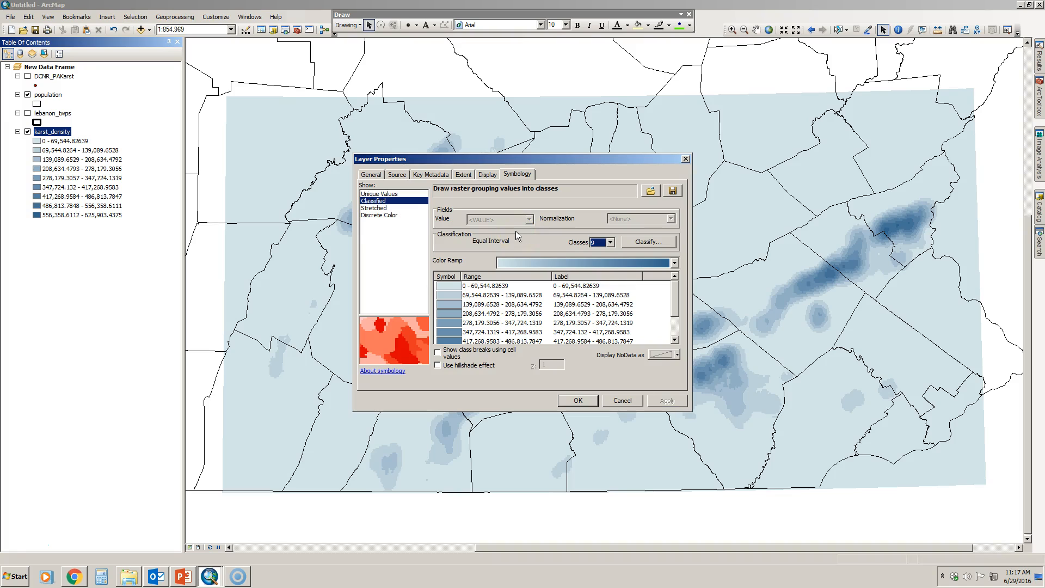
{"action": "left_click", "coordinate": [538, 263]}
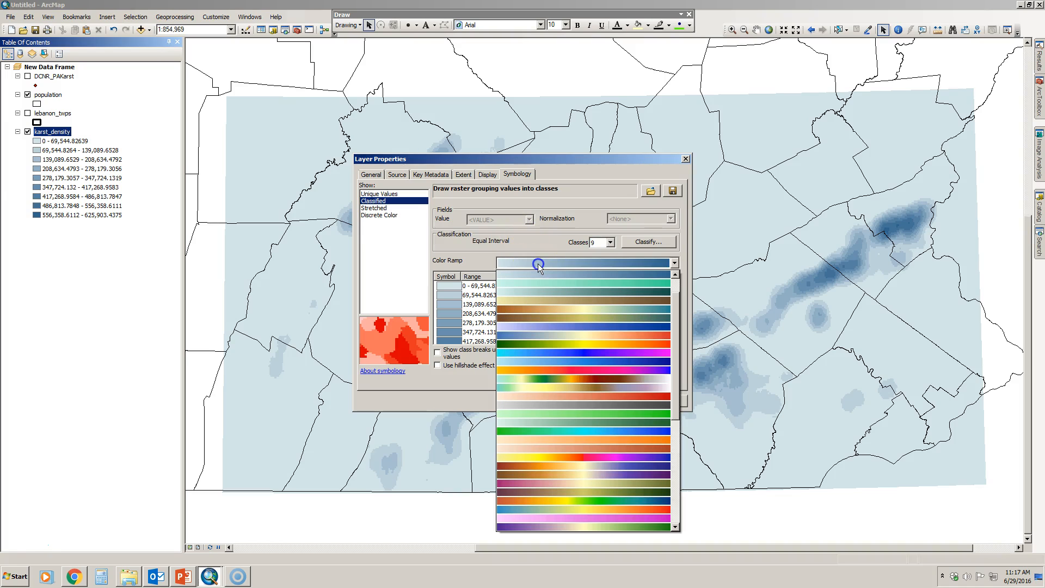
{"action": "left_click_drag", "start_coordinate": [675, 383], "coordinate": [672, 405]}
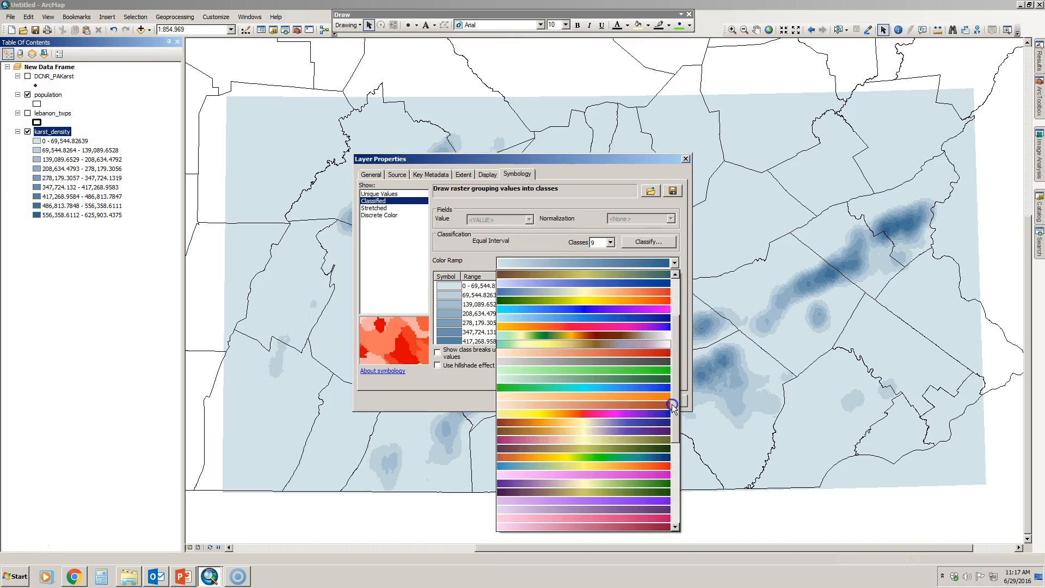
{"action": "left_click", "coordinate": [623, 456]}
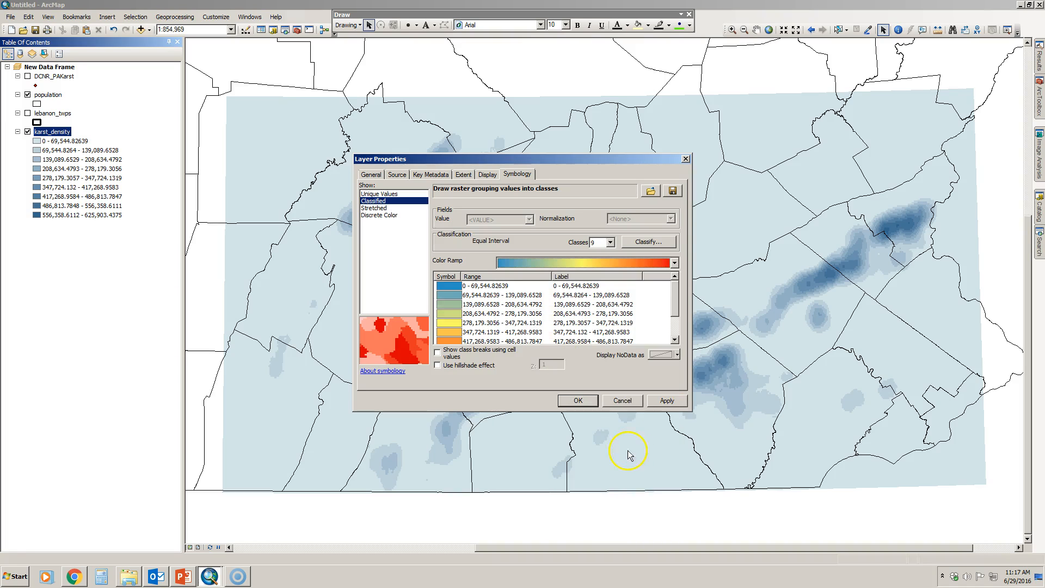
{"action": "left_click", "coordinate": [665, 401]}
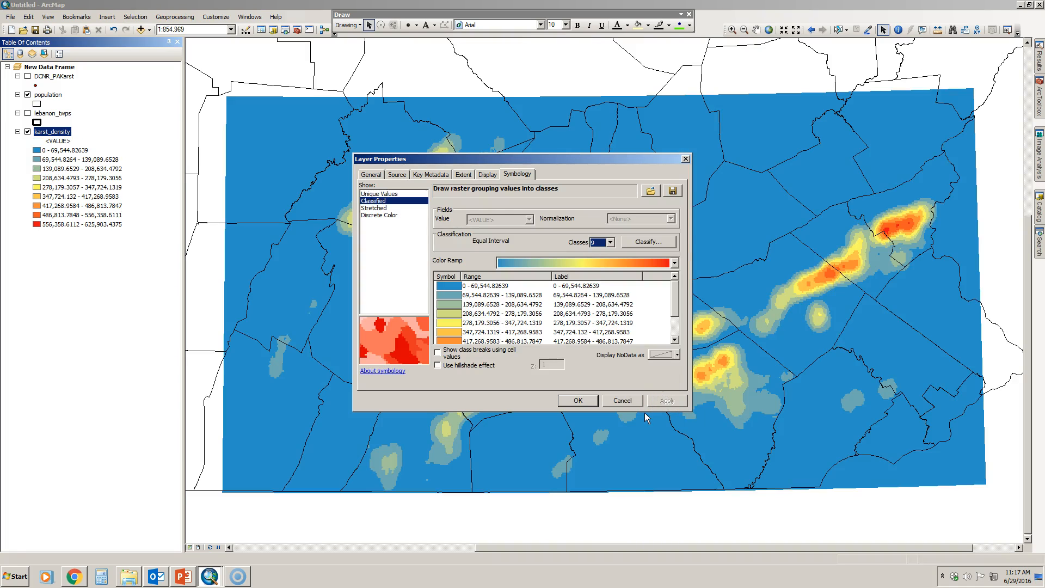
Step: Remove the blue color from karst_density's lowest class, 0 - 69,544.82639, and accept the symbology
{"action": "left_click_drag", "start_coordinate": [527, 160], "coordinate": [587, 135]}
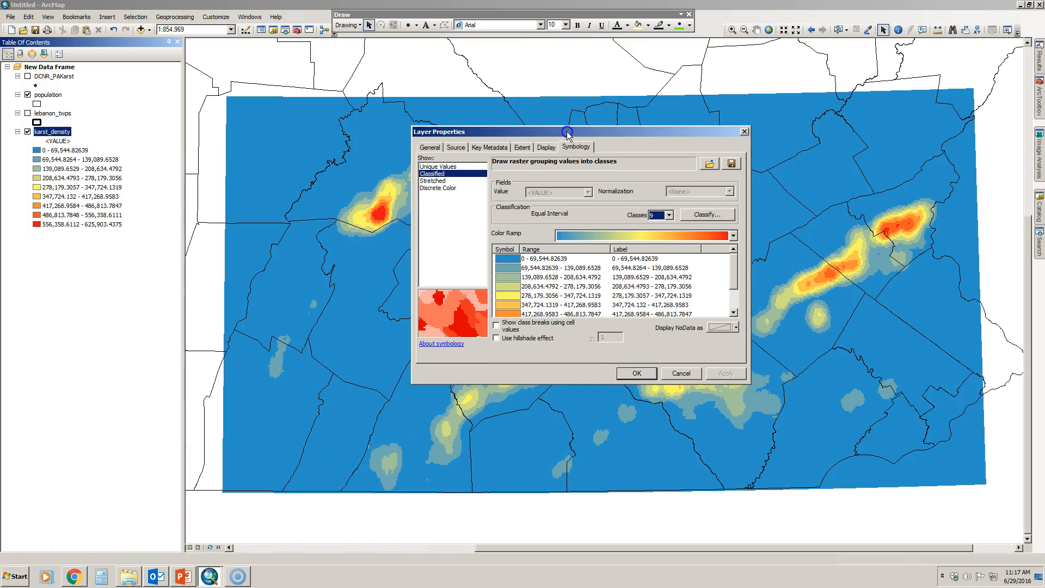
{"action": "left_click", "coordinate": [505, 260]}
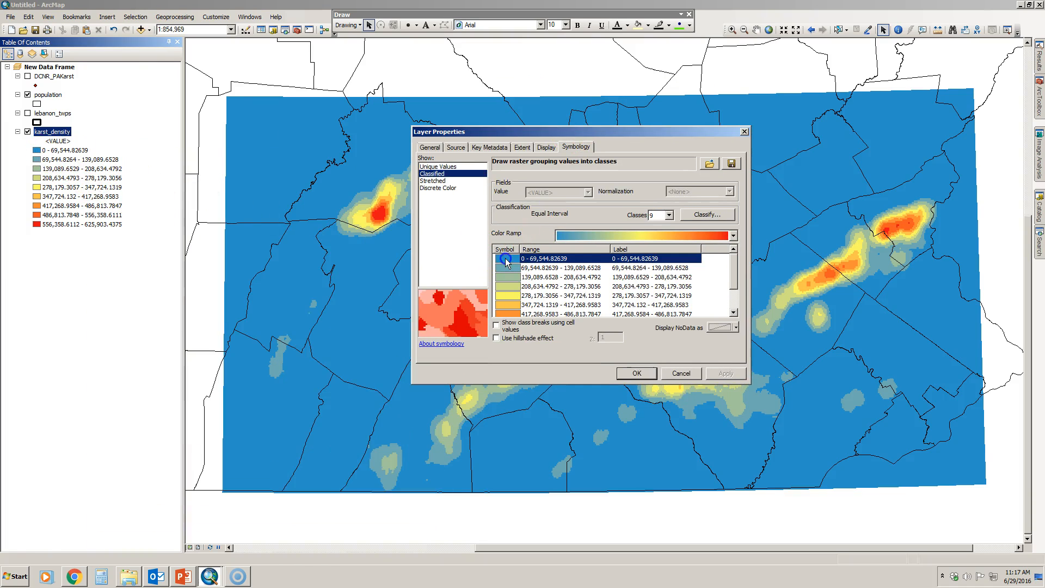
{"action": "left_click", "coordinate": [506, 259]}
{"action": "left_click", "coordinate": [512, 260]}
{"action": "left_click", "coordinate": [502, 269]}
{"action": "left_click", "coordinate": [634, 374]}
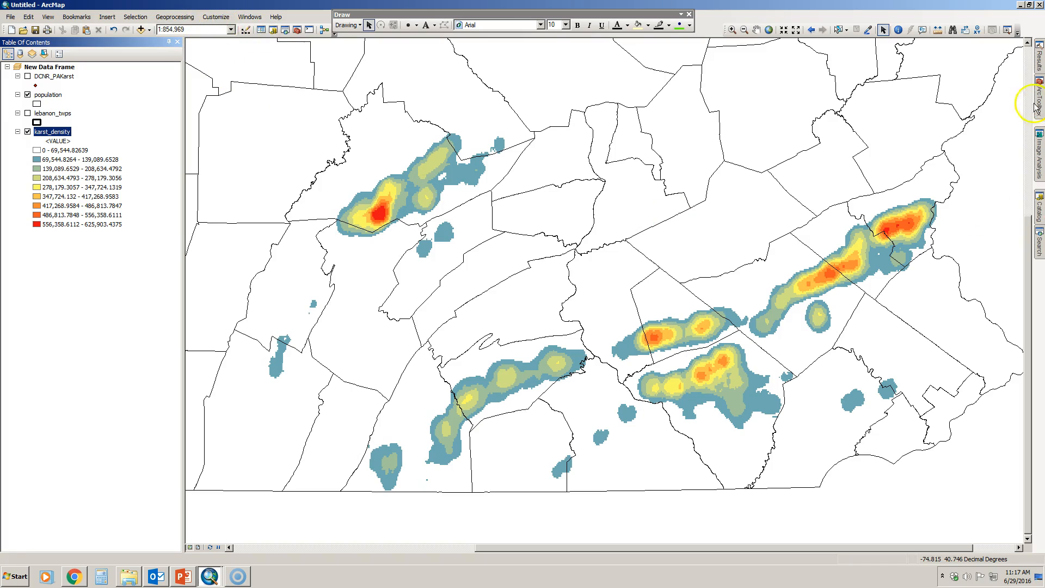
Step: Turn off the display of the karst_density layer
{"action": "mouse_move", "coordinate": [1036, 107]}
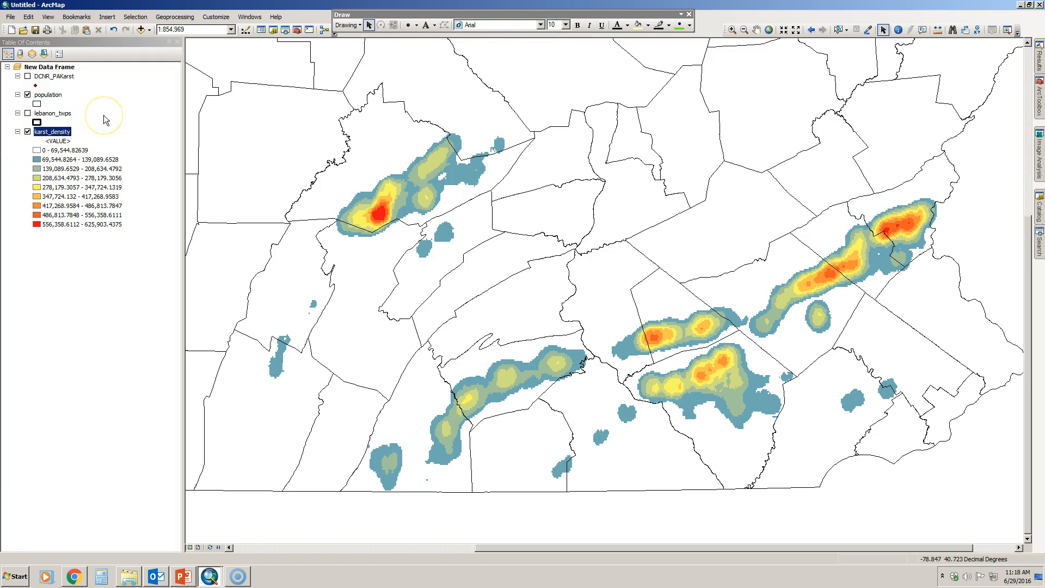
{"action": "left_click", "coordinate": [27, 132]}
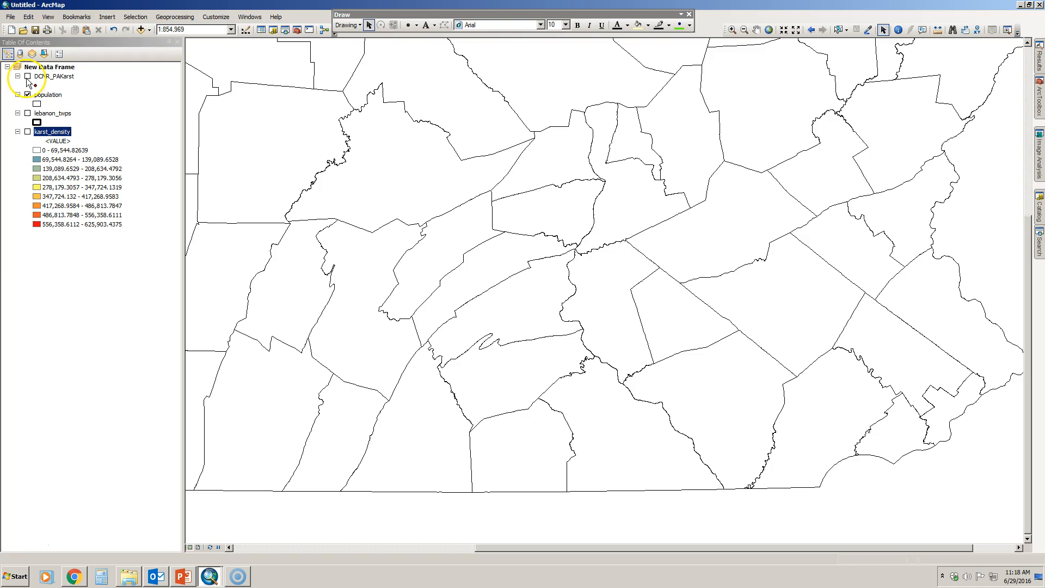